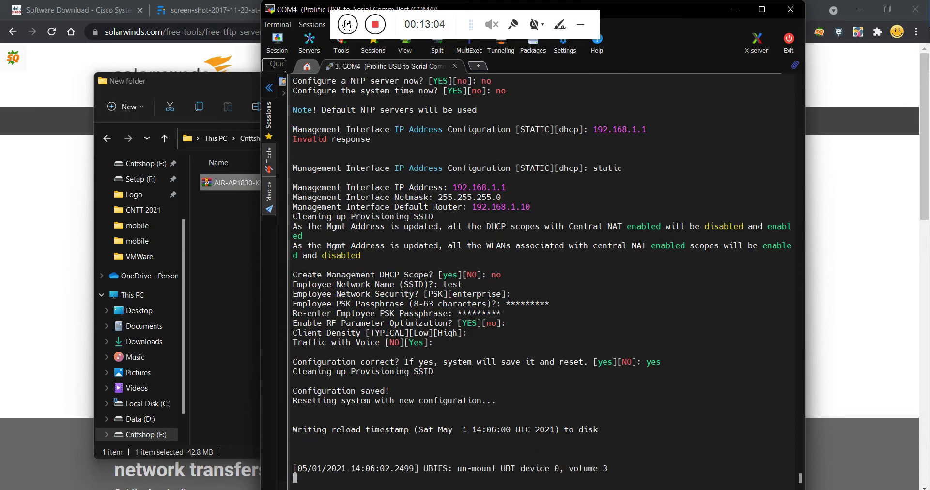
Log in to the rebooted controller's serial console in MobaXterm with the administrator credentials.
click(346, 25)
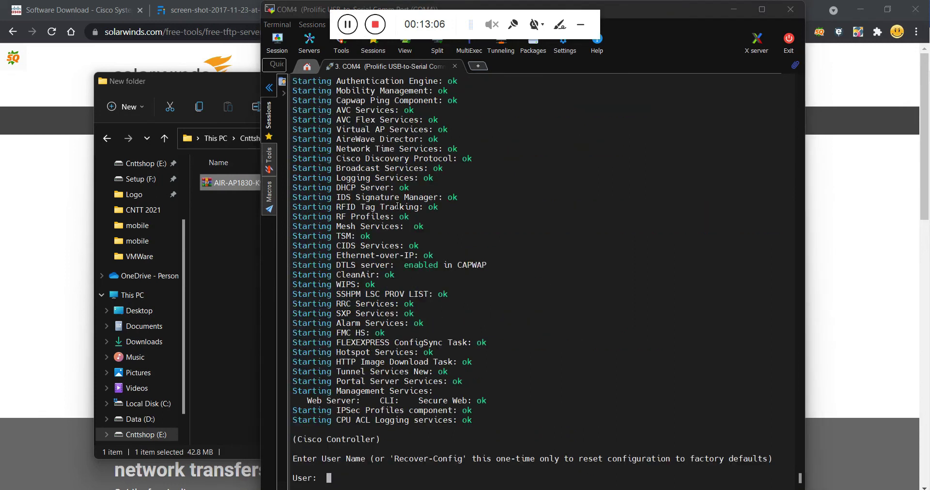
click(488, 339)
key(Return)
key(Return)
key(Return)
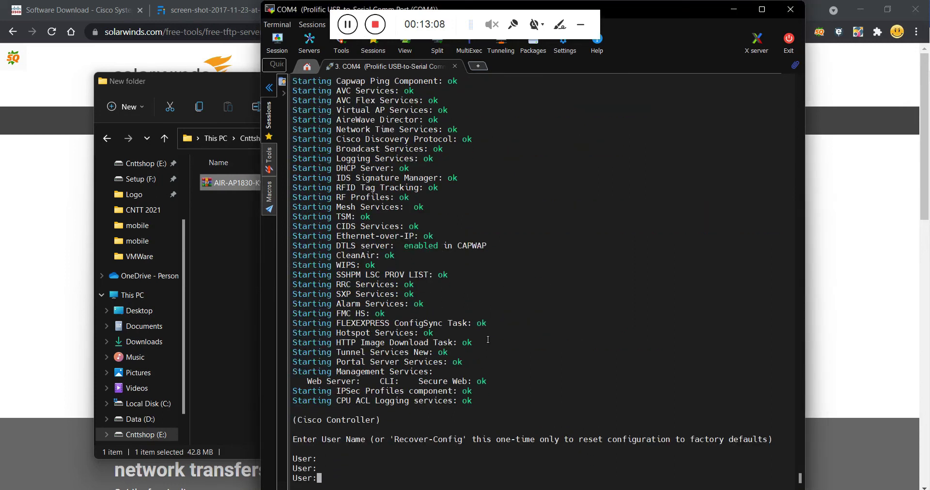
text(admin)
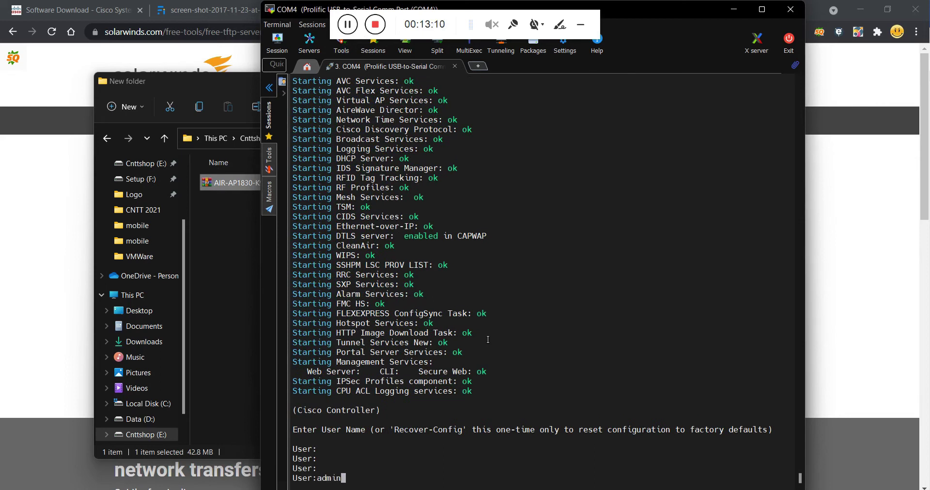
key(Return)
text(*********)
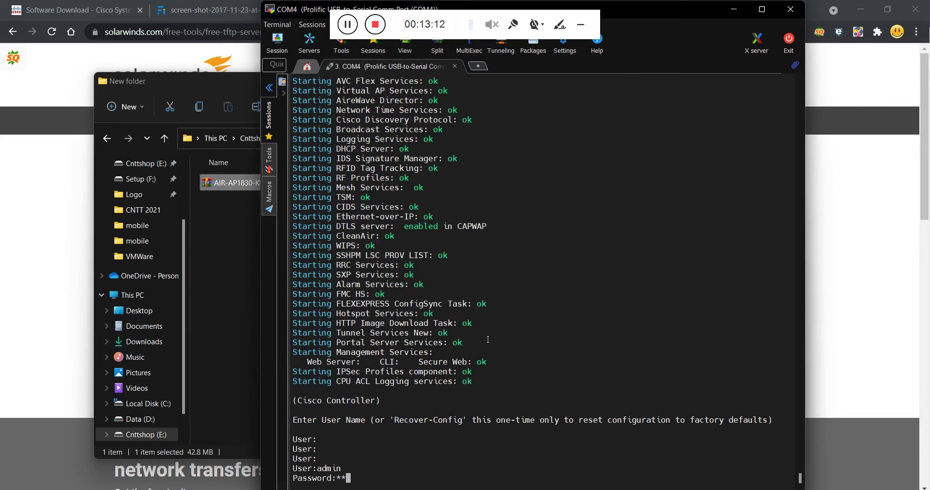
key(Return)
key(Return)
key(Return)
key(Return)
key(Return)
key(Return)
key(Return)
key(Return)
key(Return)
key(Return)
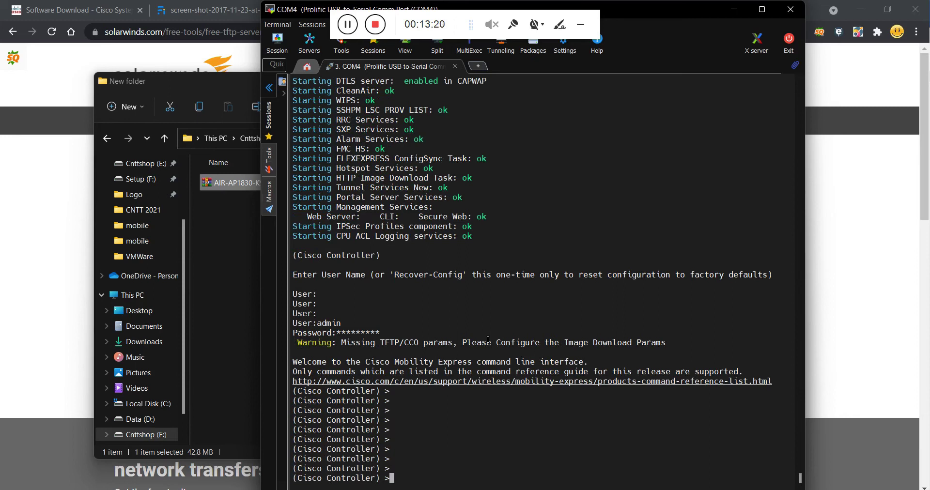
Run 'config network webmode enable' to turn on web management, repeating the command once.
text(config network webmode enable)
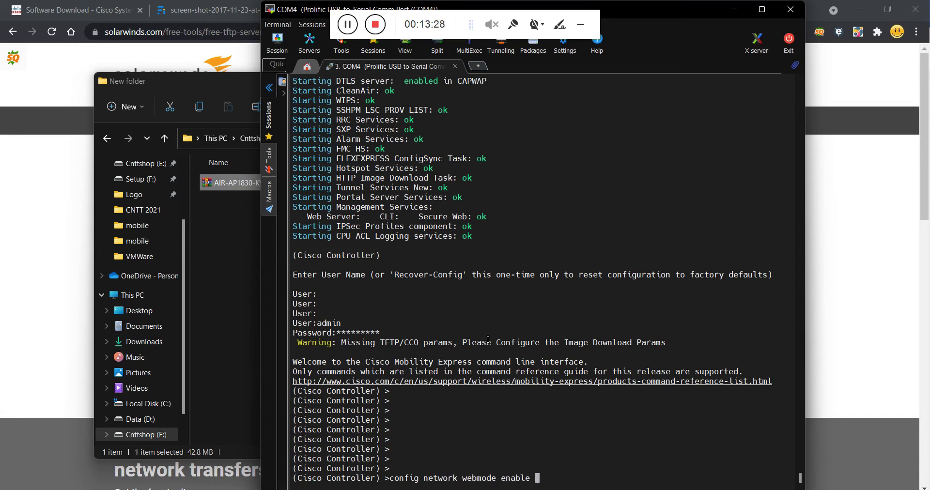
key(Return)
key(Return)
key(Return)
key(Return)
key(Return)
key(Up)
key(Return)
key(Return)
key(Return)
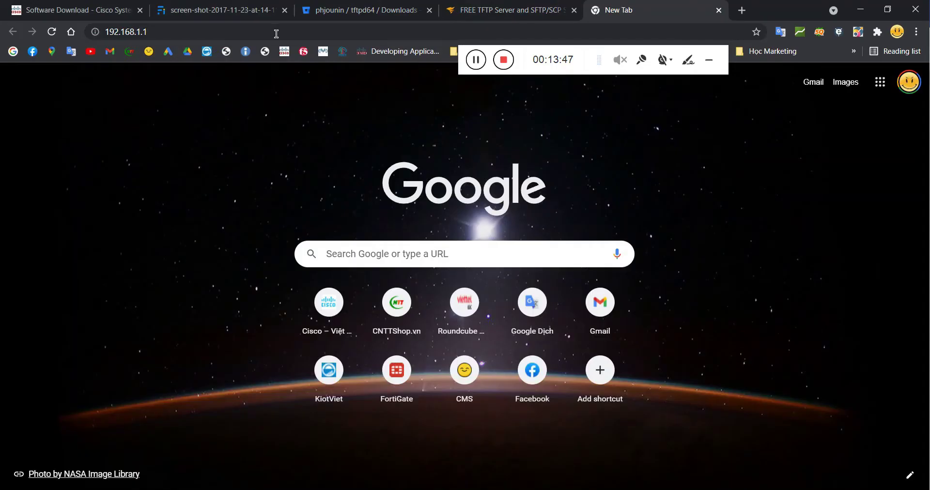
Load 192.168.1.1, sign in as administrator, and go to Wireless Settings > WLANs.
key(Return)
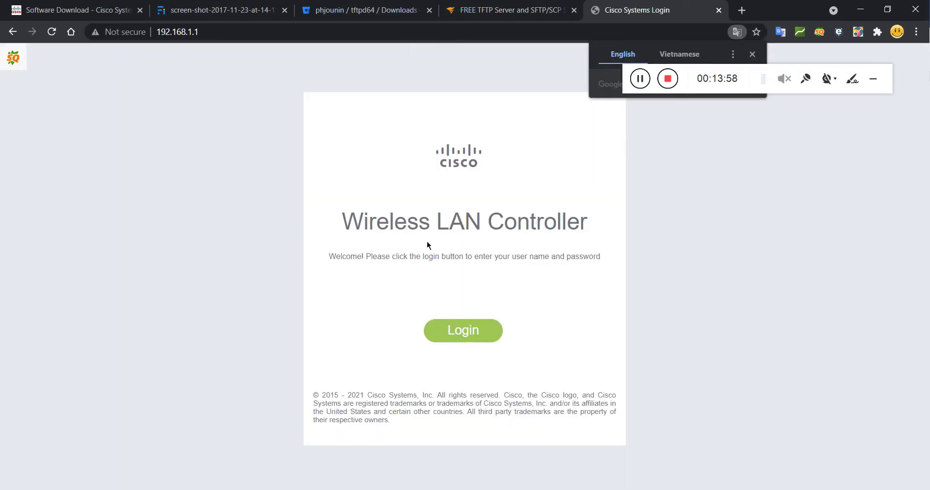
click(481, 329)
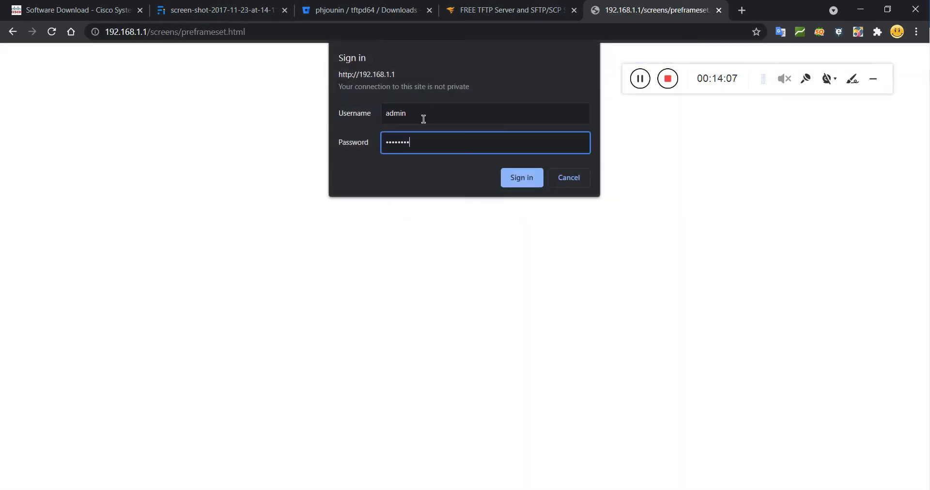
key(Return)
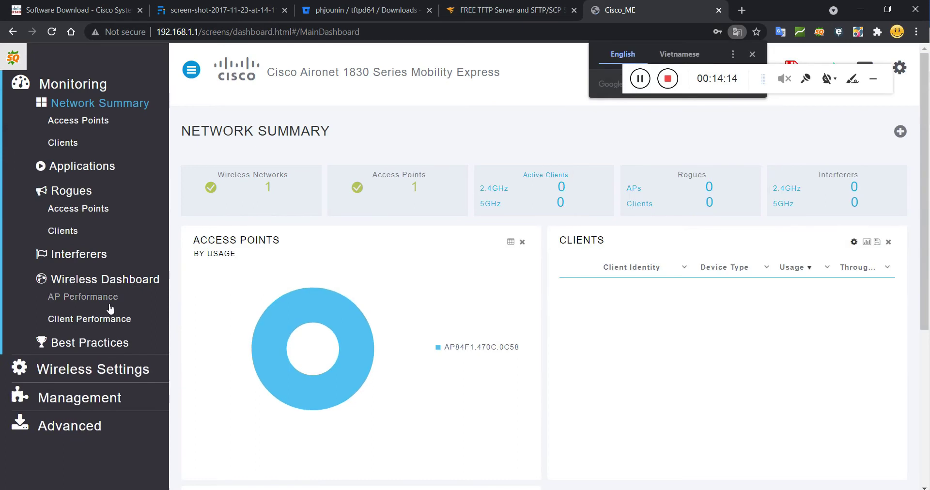
click(88, 371)
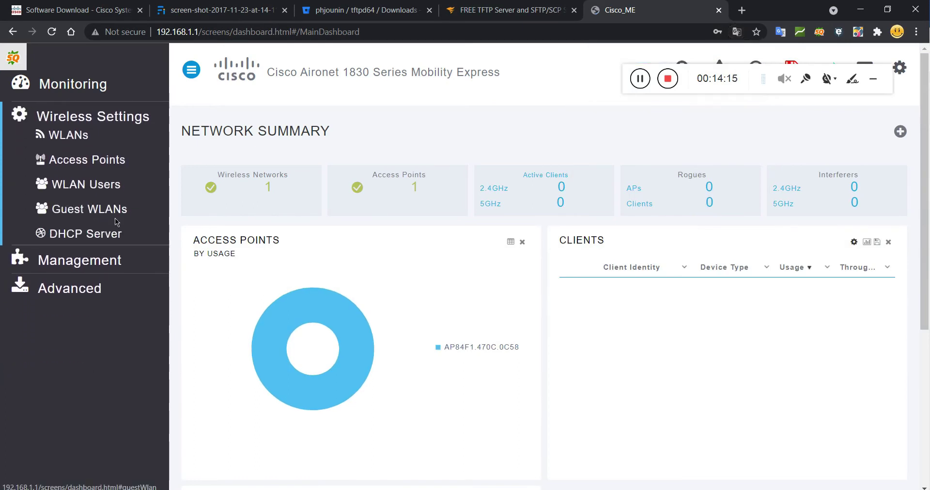
click(68, 131)
drag(429, 283, 420, 312)
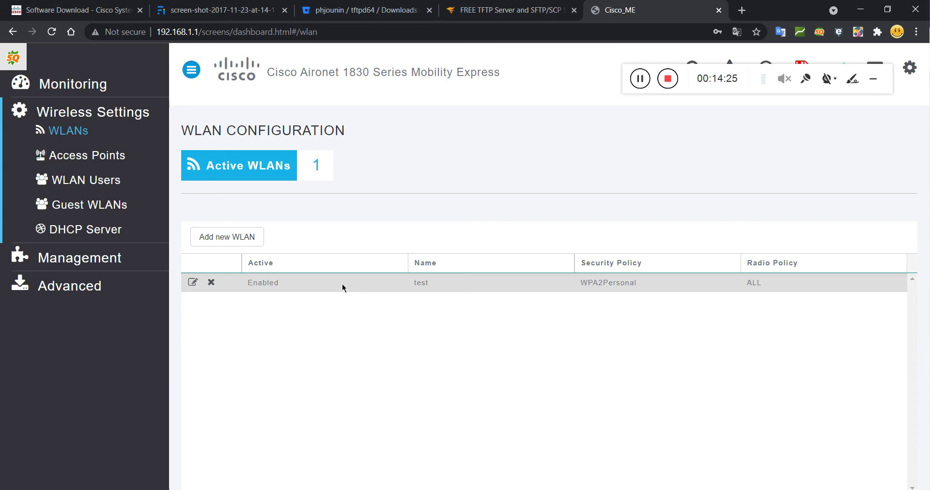
click(232, 238)
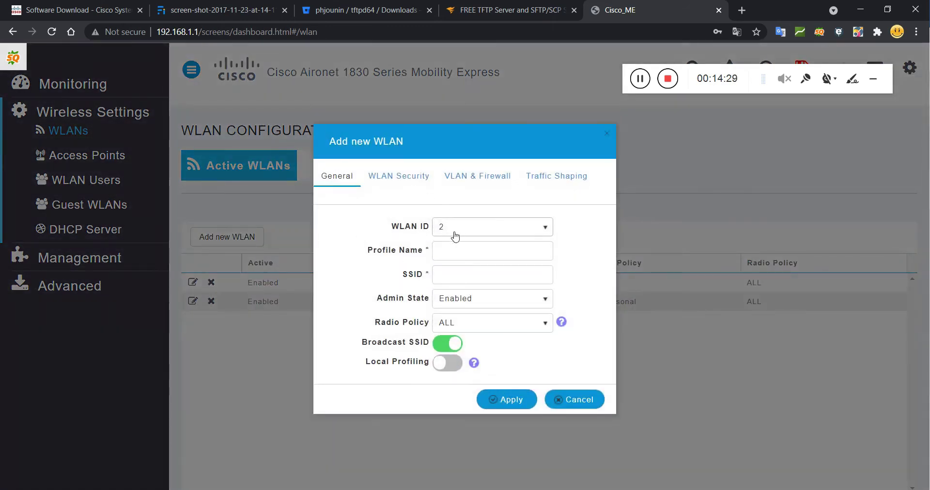
click(470, 227)
click(470, 228)
click(457, 251)
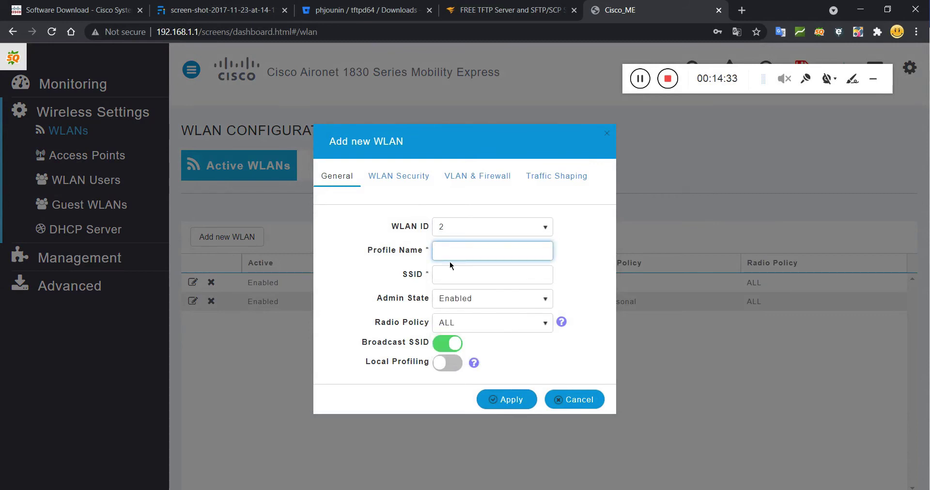
text(CNTTShop)
drag(475, 269, 387, 286)
click(386, 285)
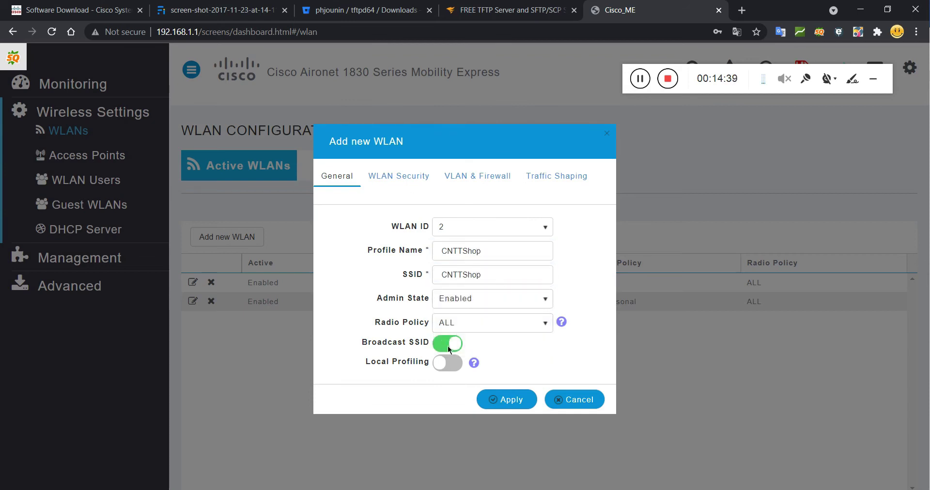
click(402, 182)
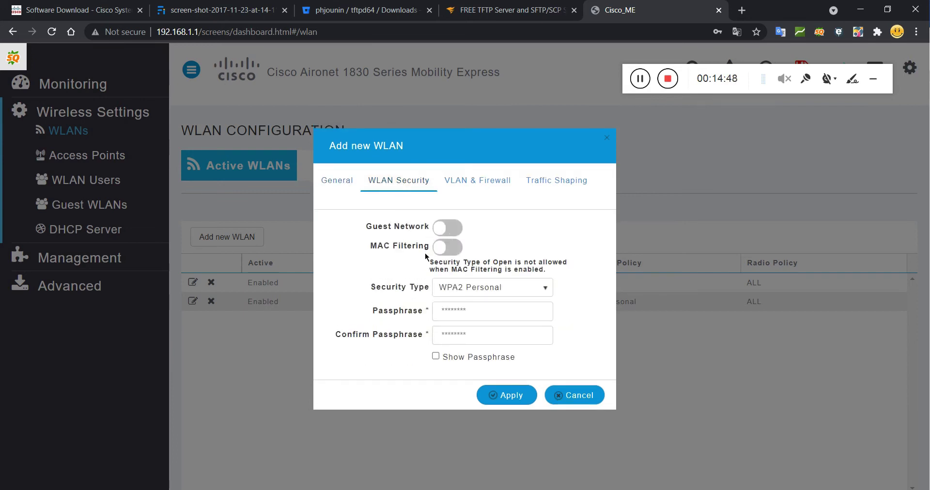
click(495, 289)
click(495, 289)
click(484, 291)
click(482, 291)
click(490, 310)
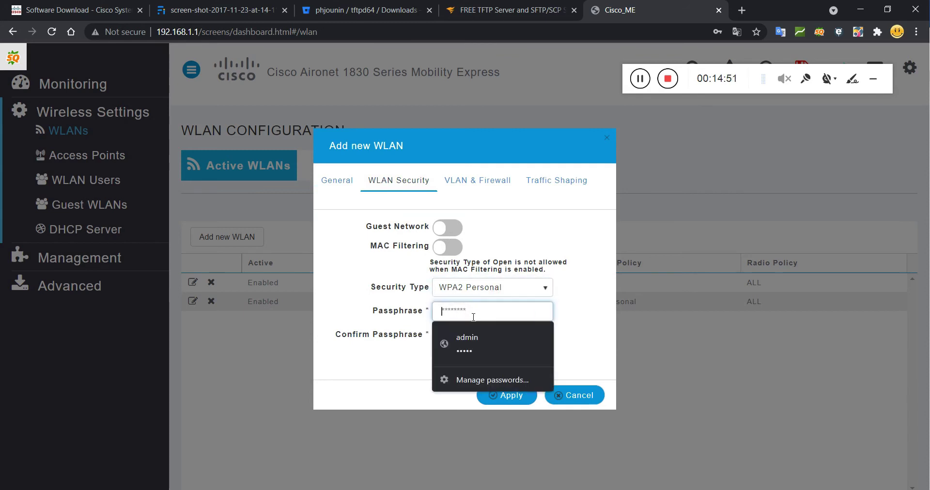
text(cisco123)
key(Tab)
text(cisco)
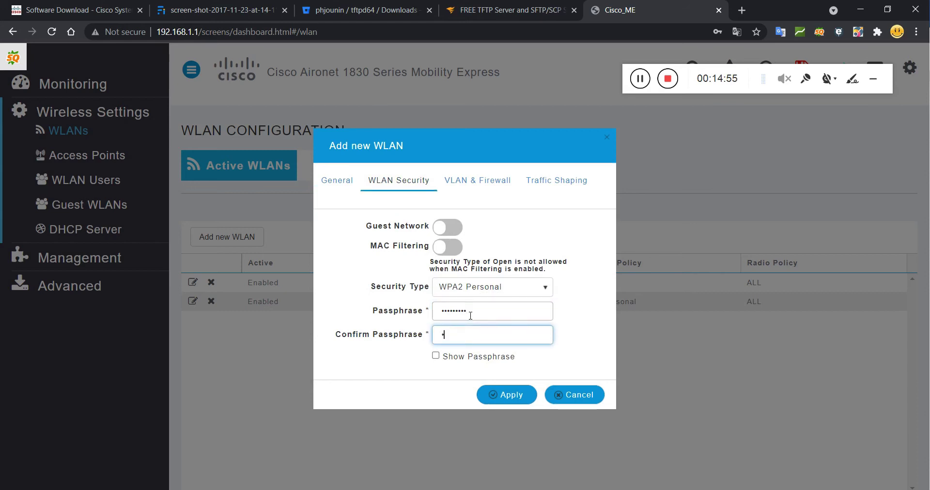
text(1234)
click(501, 394)
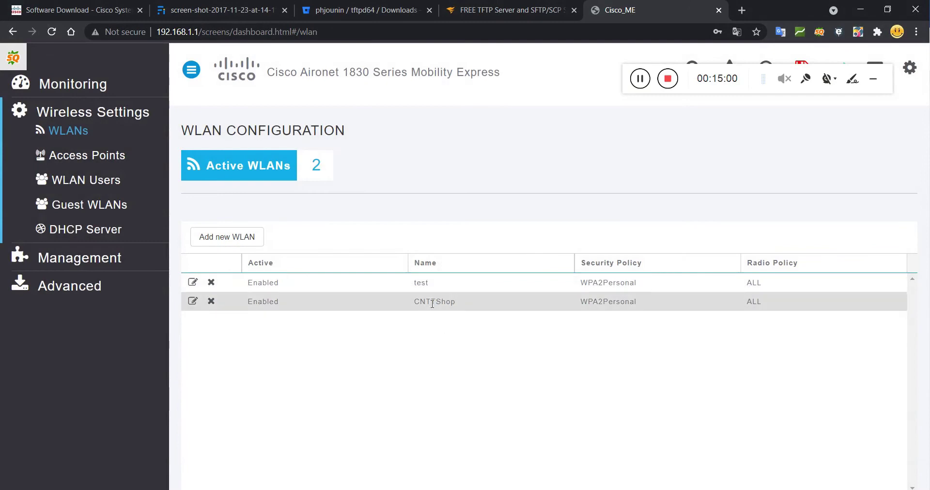
drag(413, 302, 457, 310)
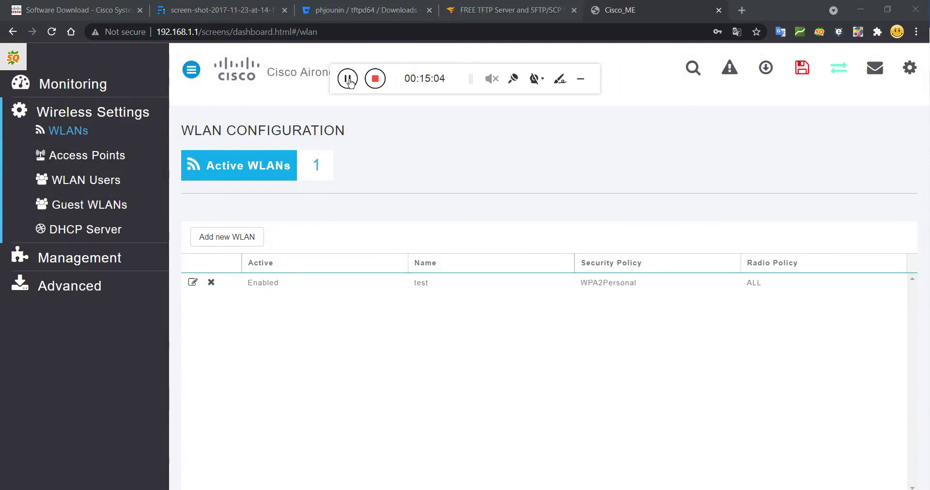
Add a new WLAN named wifi-free with WPA2 Personal security, entering and confirming its passphrase.
click(225, 240)
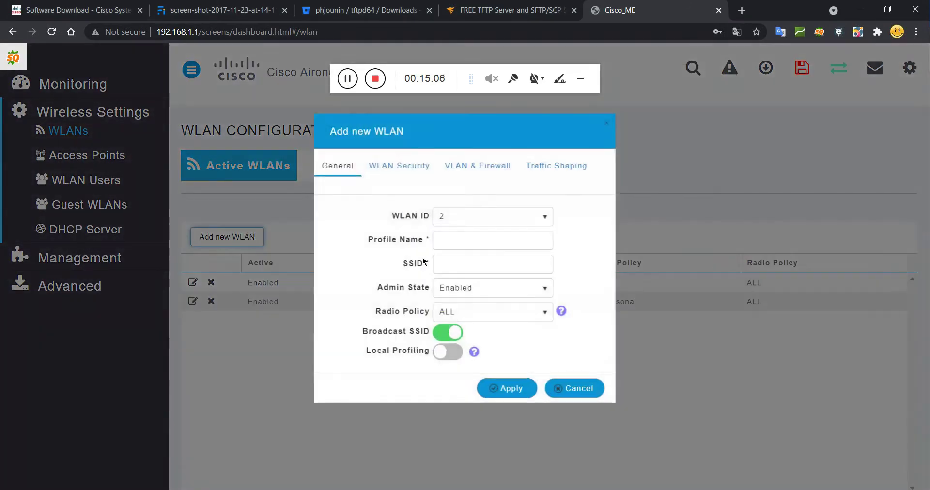
click(452, 252)
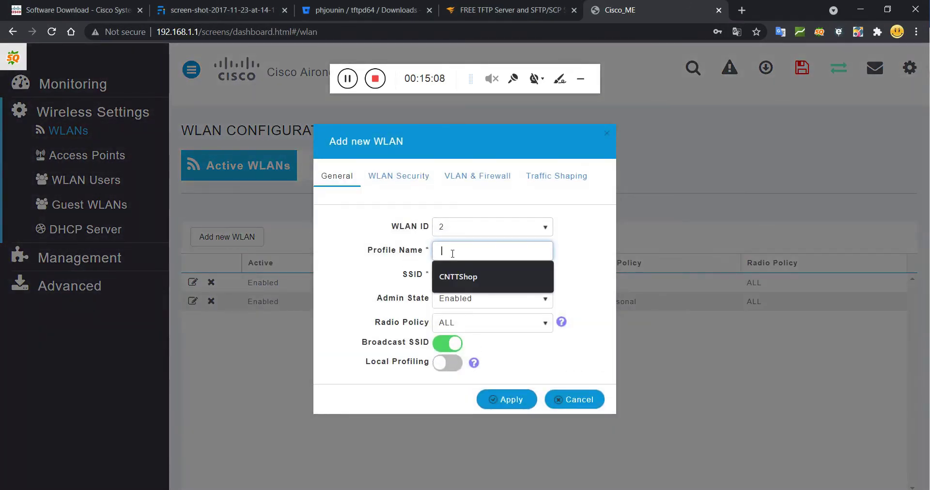
text(wwi)
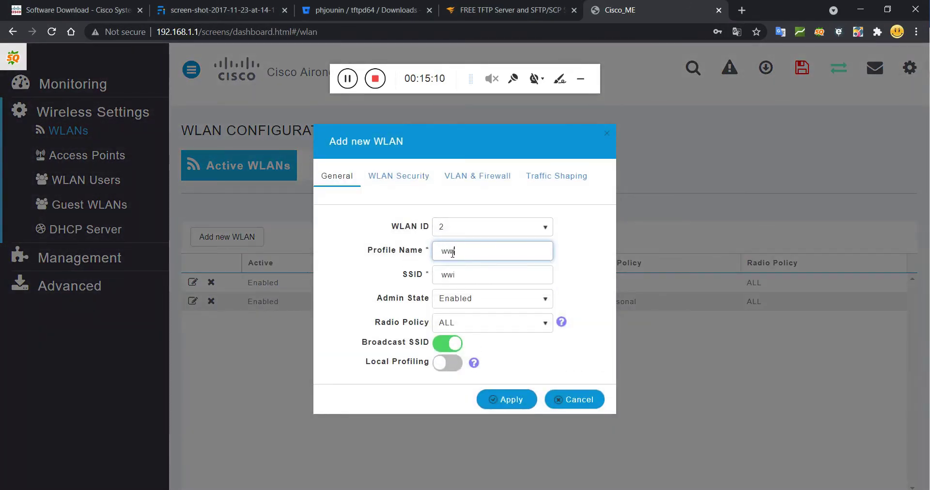
text(fi-free)
click(406, 184)
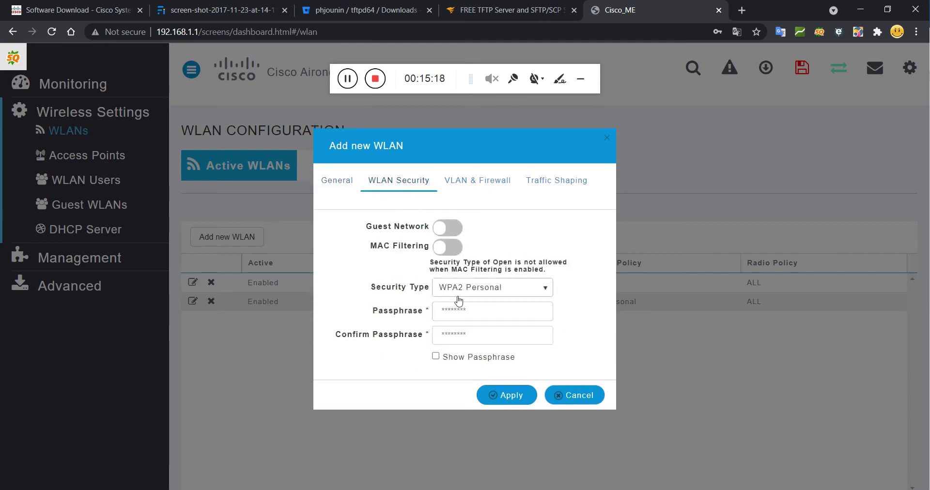
click(462, 313)
text(1234)
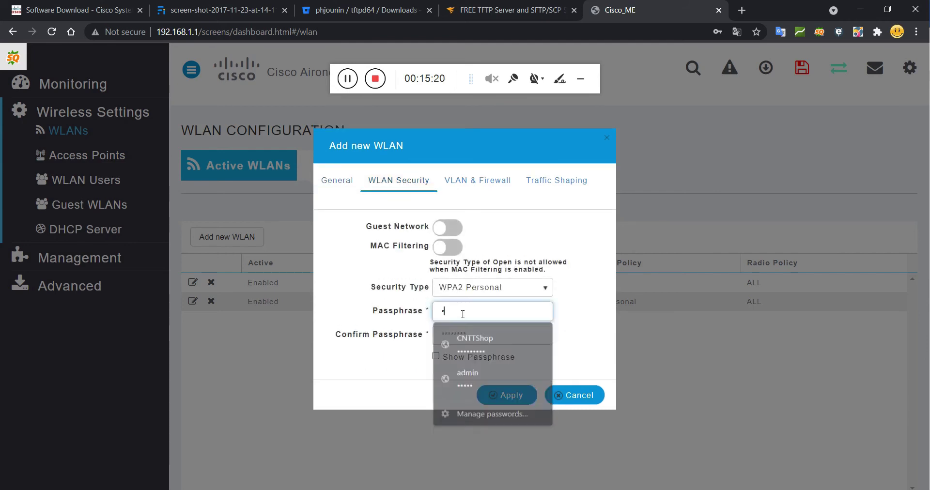
text(5678)
key(Tab)
text(123456789)
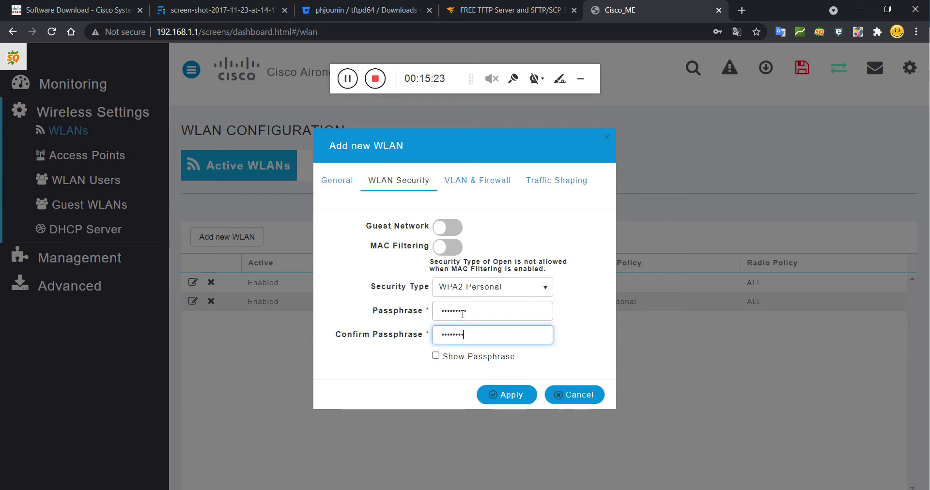
click(508, 400)
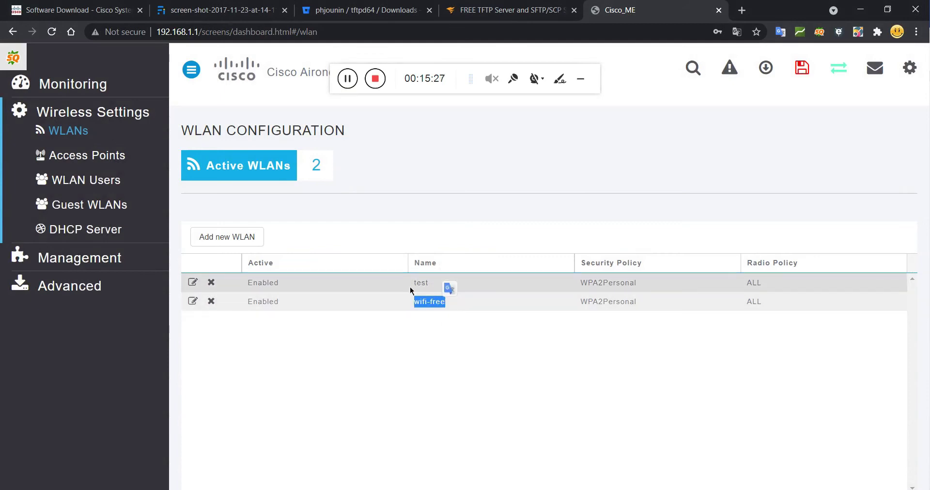
Highlight the test WLAN name in the list, then bring up Windows quick settings.
drag(411, 282, 430, 283)
click(455, 304)
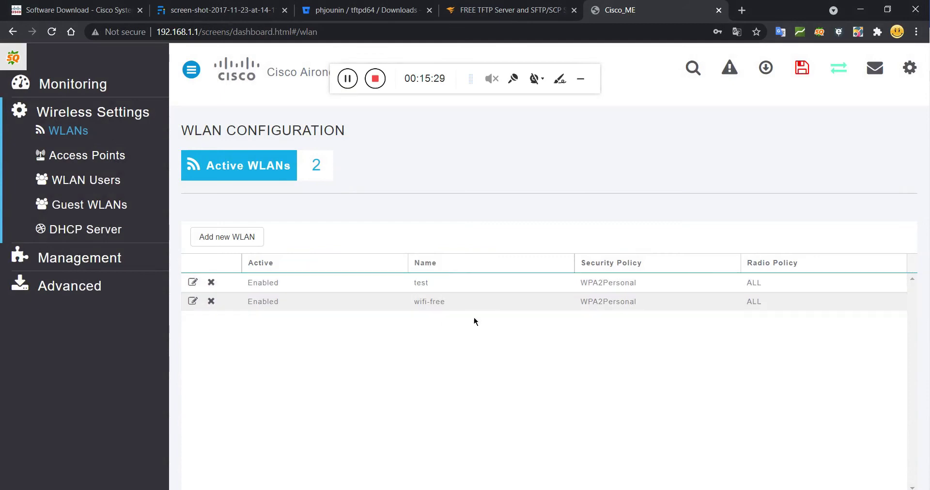
key(super+a)
Expand the Wi-Fi list, check the test and wifi-free network entries, and close the flyout.
click(761, 276)
scroll(806, 323, down, 3)
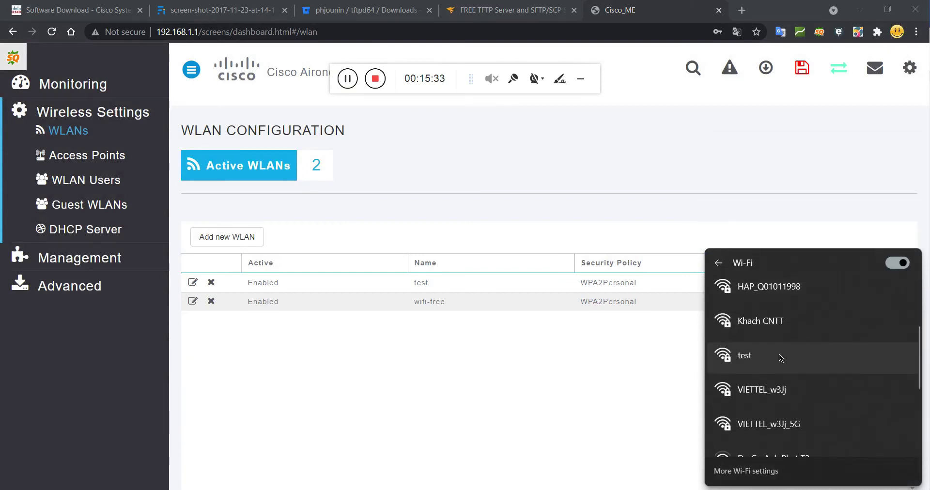
click(746, 360)
scroll(766, 368, up, 3)
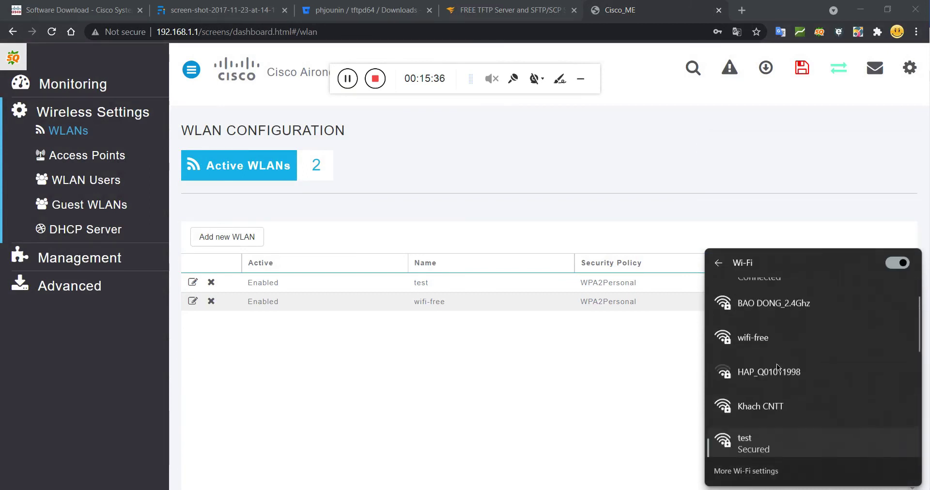
click(748, 361)
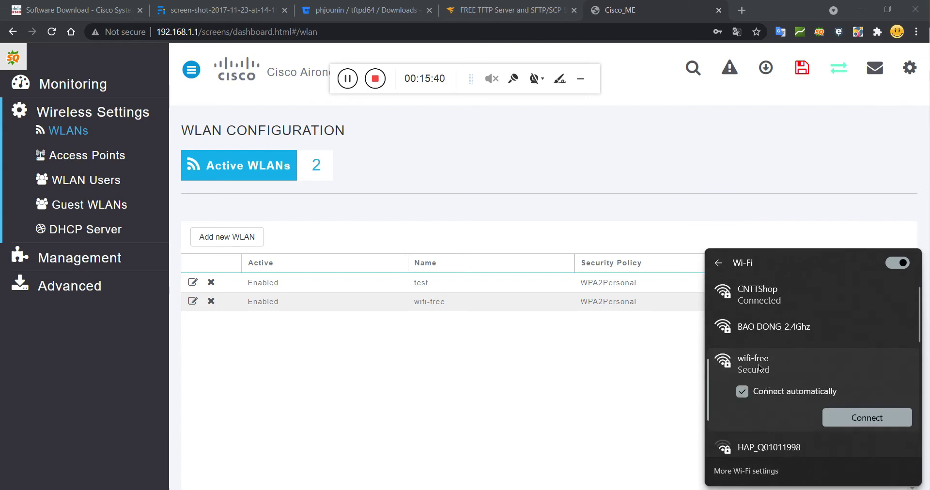
click(633, 364)
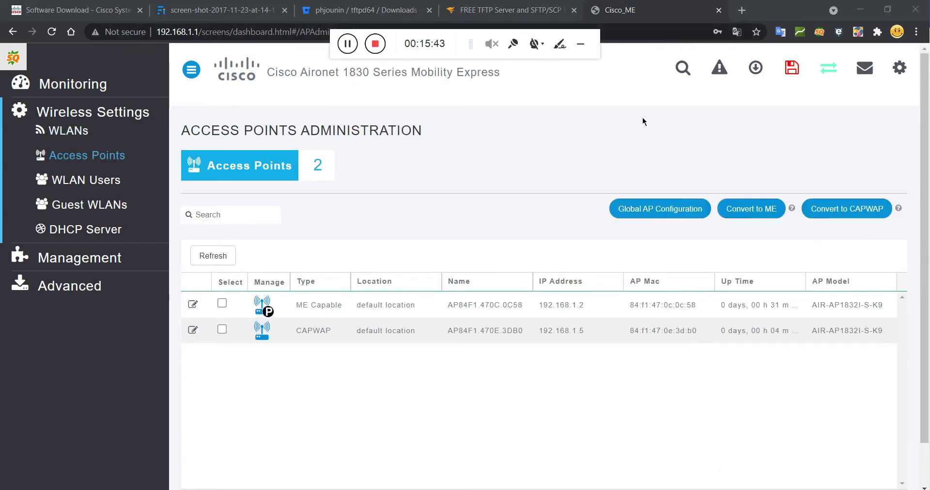
Check the second access point's IP address, 192.168.1.5, on Access Points Administration.
drag(499, 33, 726, 22)
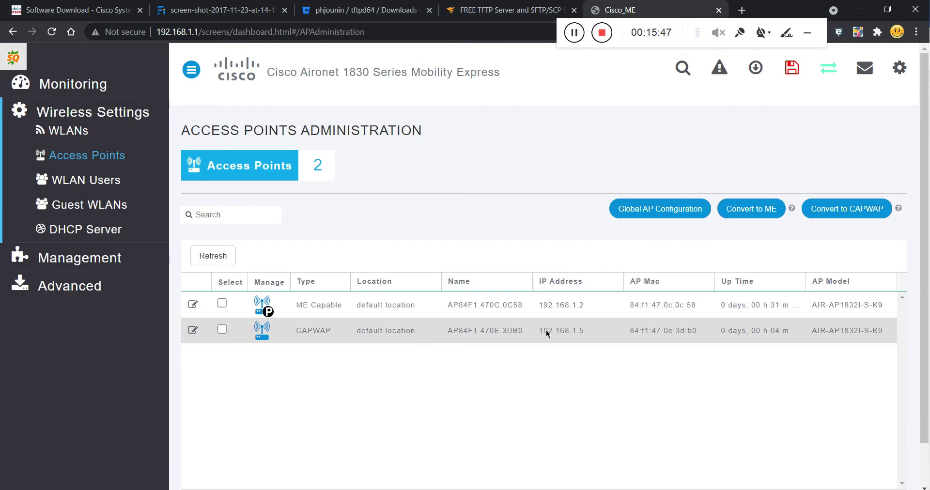
drag(537, 333, 588, 334)
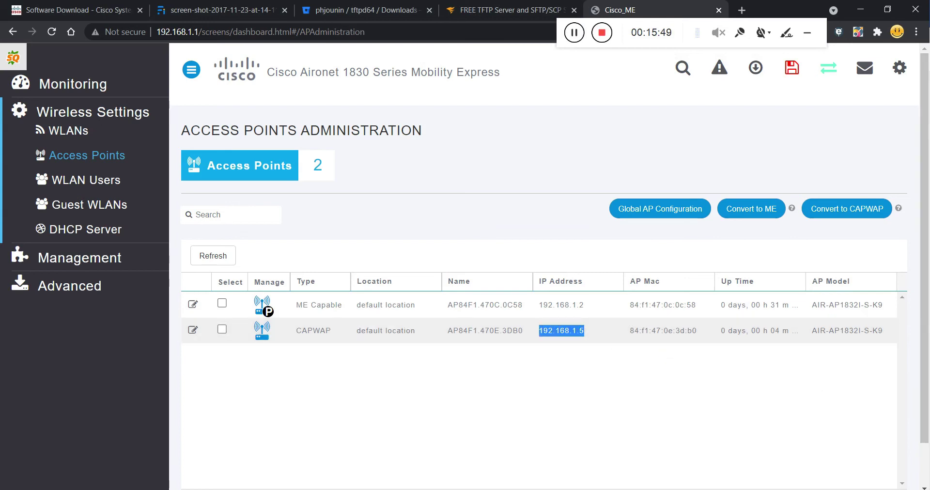
click(536, 335)
mouse_move(539, 331)
mouse_down()
mouse_move(589, 337)
mouse_move(541, 331)
mouse_up()
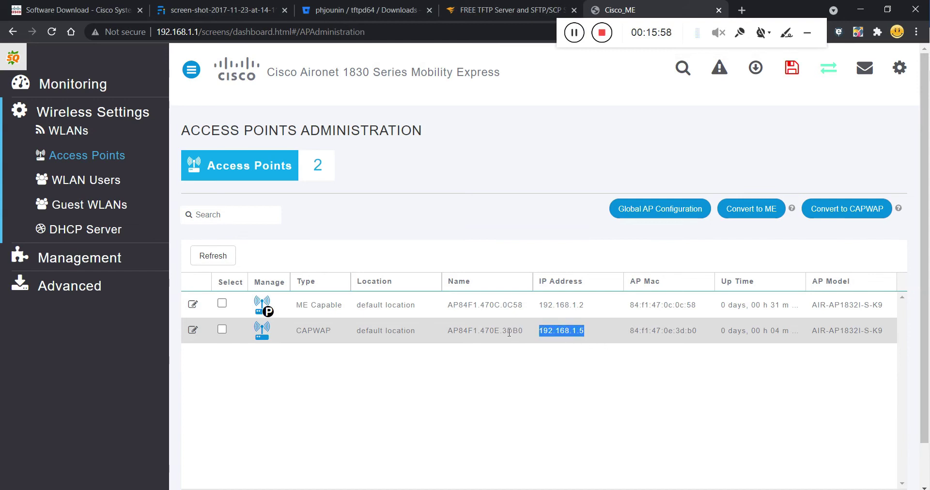
click(484, 302)
Inspect the CAPWAP and ME Capable access points' names and models, then return to WLANs.
drag(450, 330, 523, 334)
click(504, 339)
drag(459, 305, 518, 306)
click(621, 342)
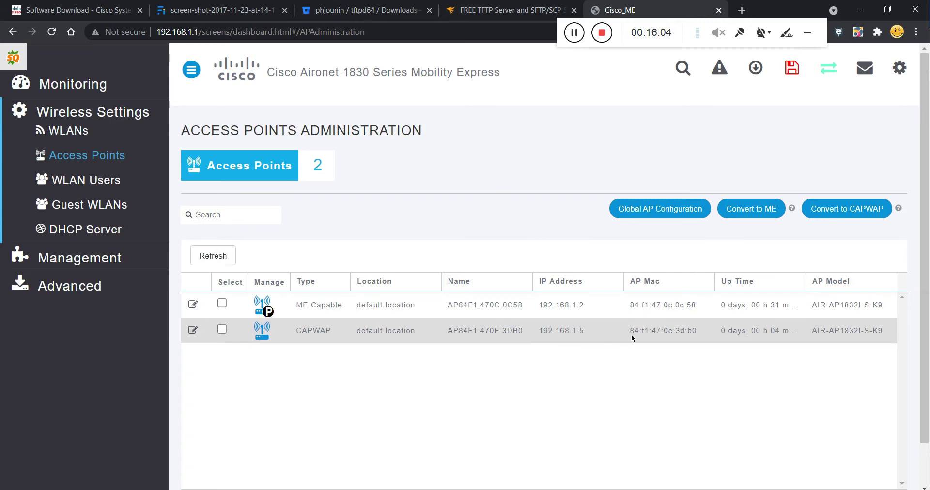
drag(812, 334, 883, 334)
mouse_move(812, 305)
mouse_down()
mouse_move(876, 305)
mouse_move(817, 305)
mouse_up()
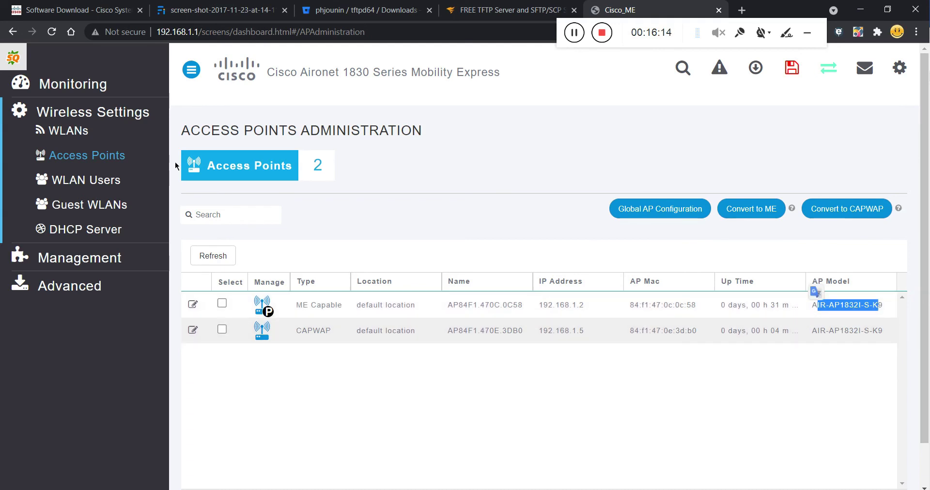
click(68, 130)
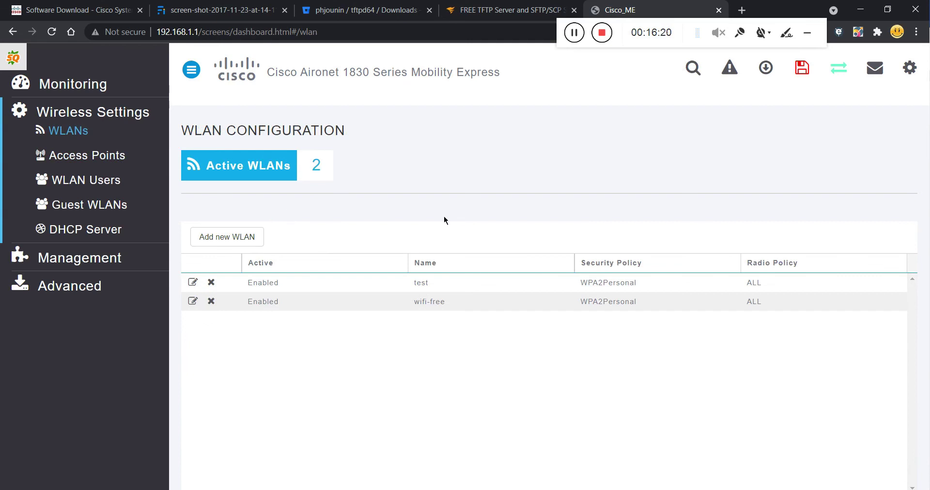
Save the configuration to flash, confirm with OK, and dismiss the completion notice.
click(799, 74)
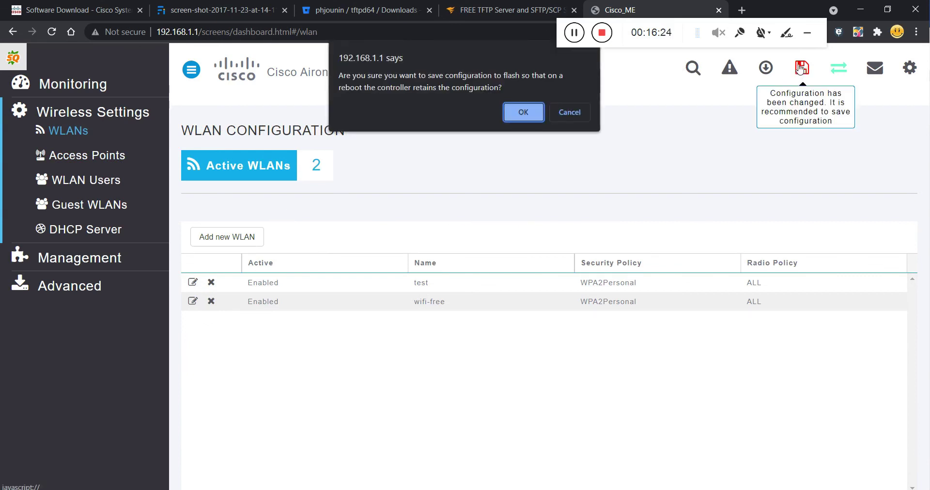
click(524, 113)
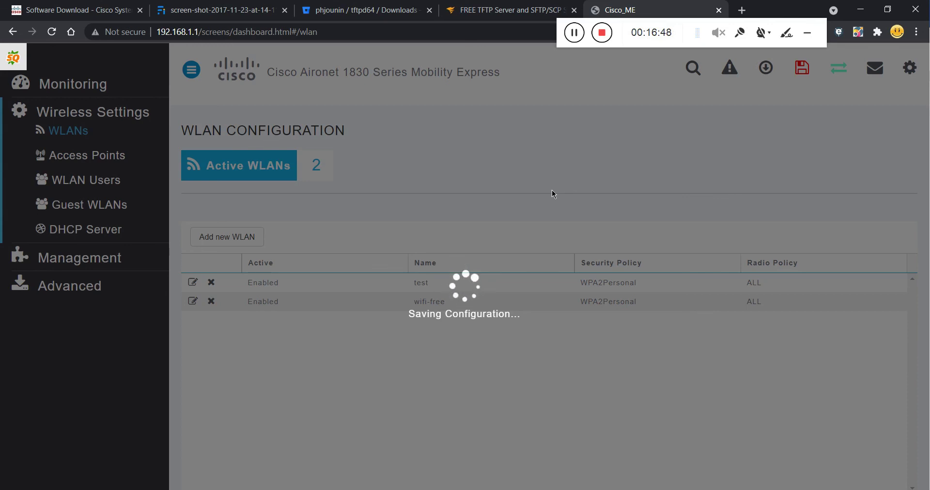
click(585, 103)
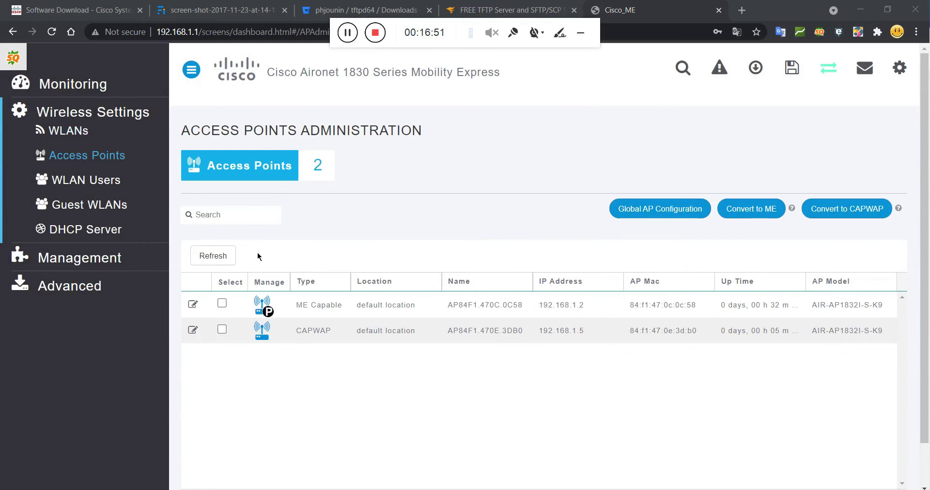
Edit the CAPWAP access point at 192.168.1.5, accepting the warning, and rename it Tang-1.
click(192, 333)
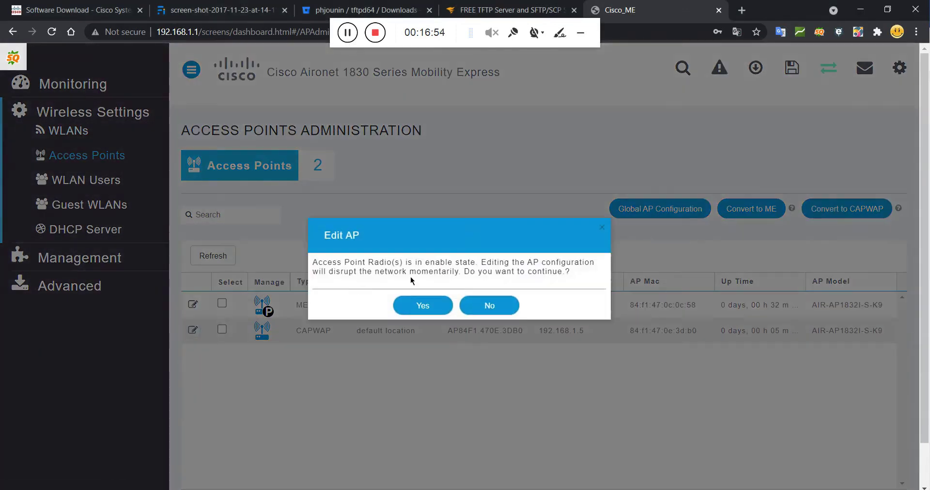
click(371, 305)
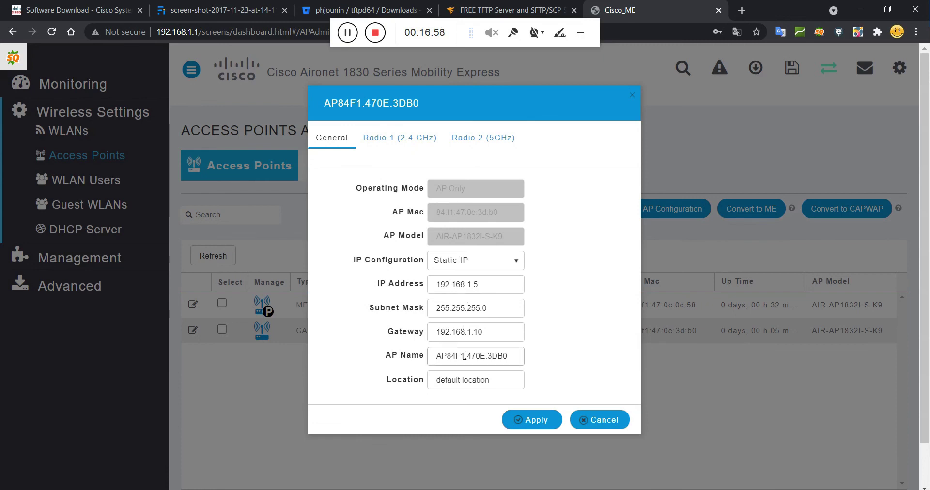
click(509, 355)
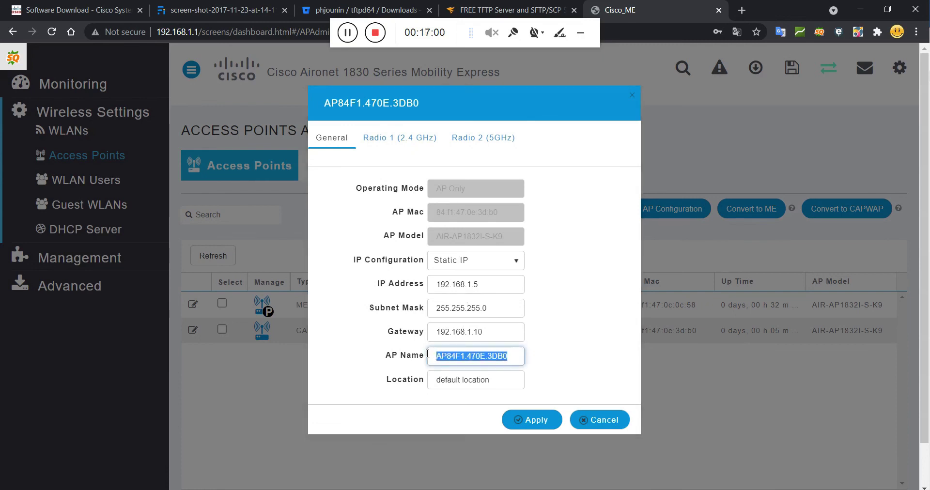
text(Tang)
key(BackSpace)
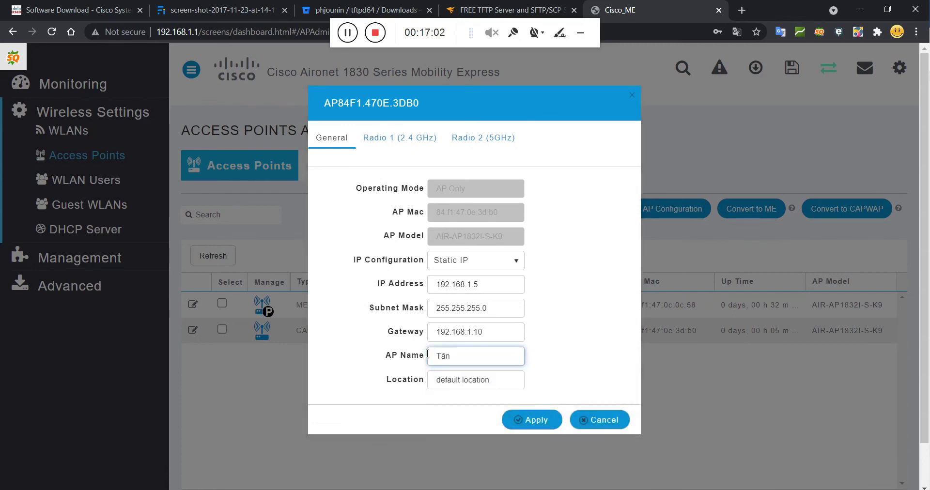
text(g-)
click(532, 419)
Highlight the new Tang-1 name in the access point list and click elsewhere on the page.
drag(486, 334, 443, 331)
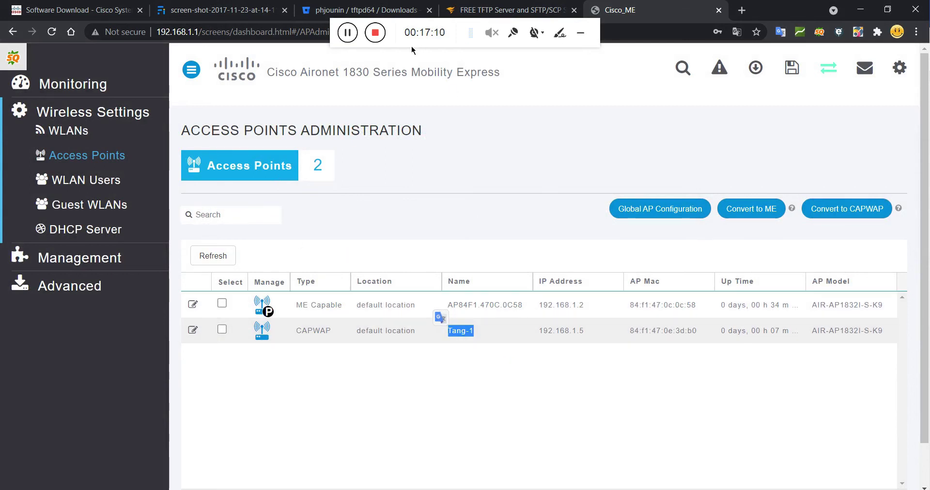
click(341, 38)
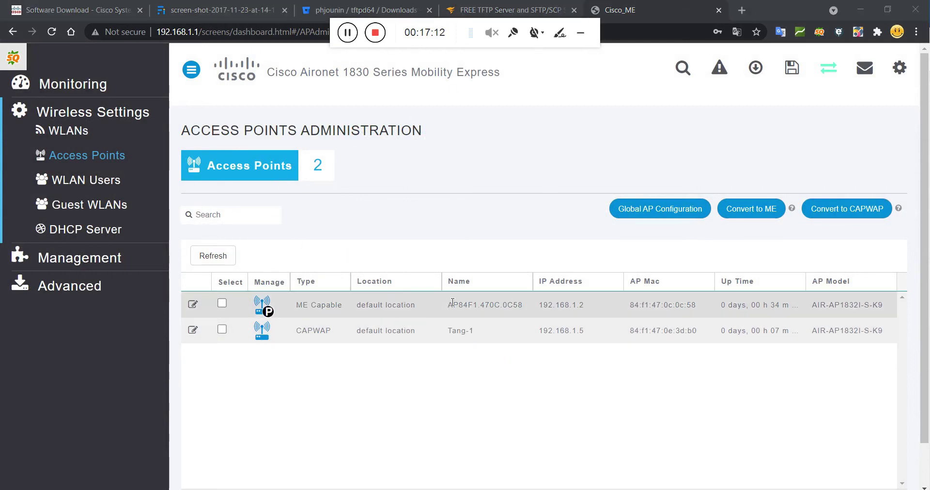
click(346, 308)
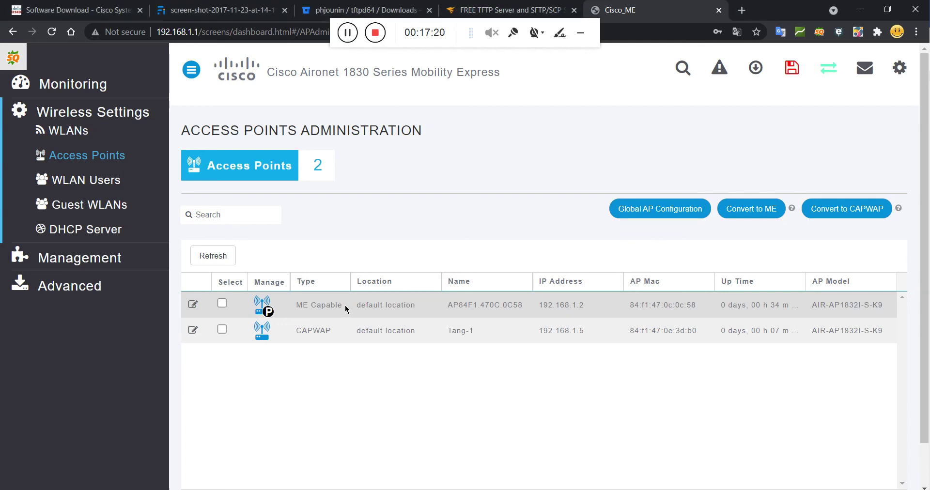